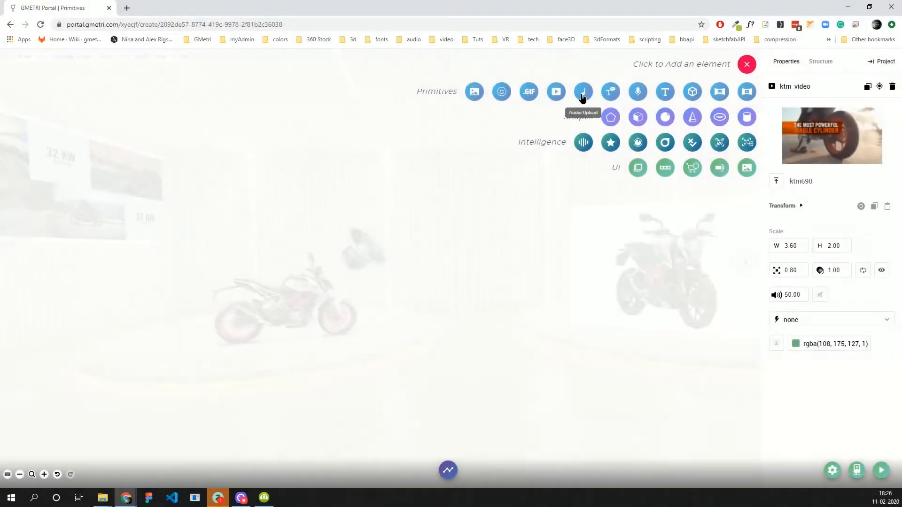
Step: Add an Audio Upload element to the scene and name it bike_exhaust_note
left_click(582, 95)
triple_click(427, 267)
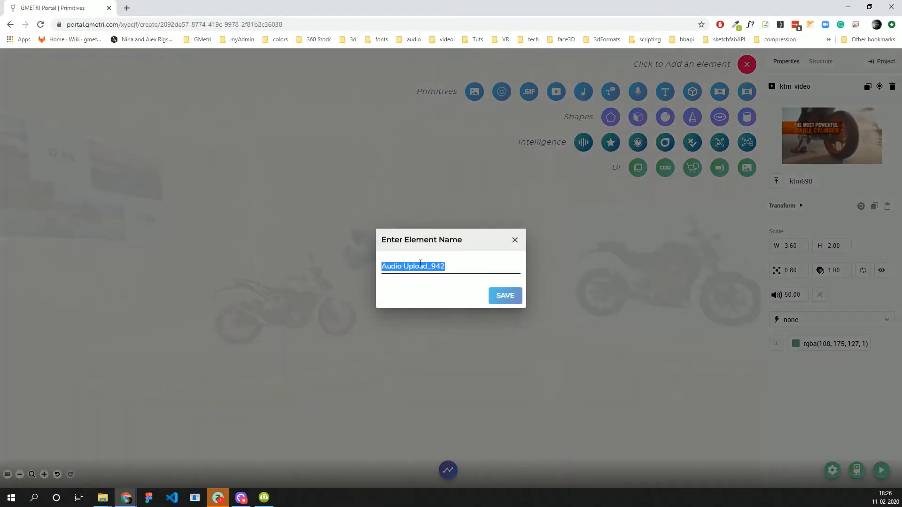
type("bike")
key("Return")
type("_e")
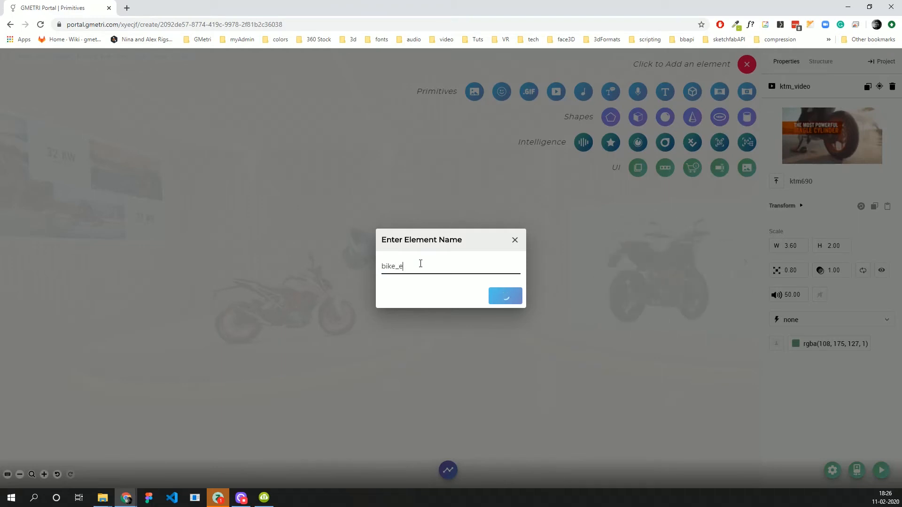
type("xhaust_note")
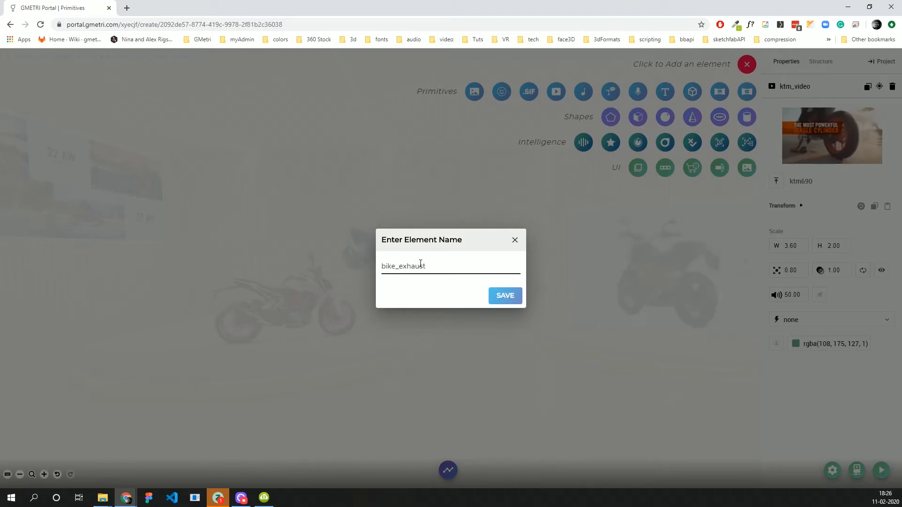
left_click(490, 302)
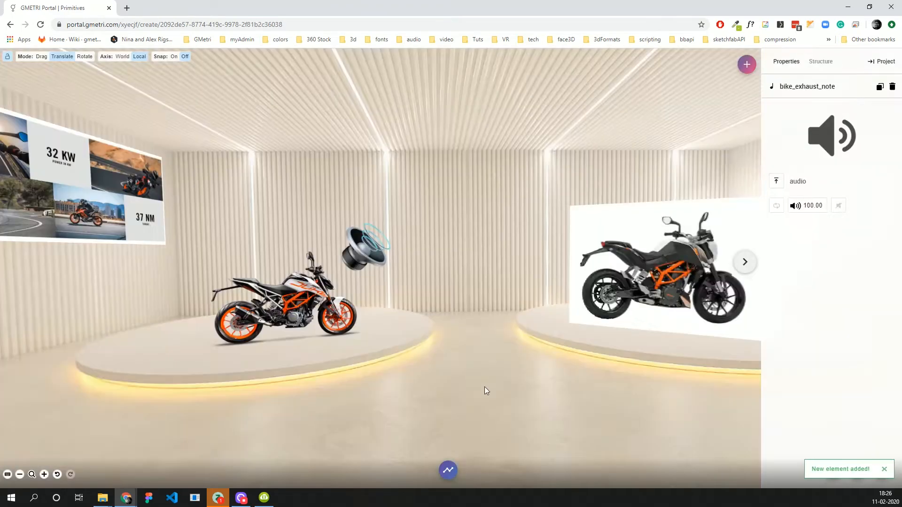
Step: Upload KTM_Sound.mp3 from the computer to the assets and select it as the audio source of bike_exhaust_note
left_click(775, 180)
left_click(65, 284)
left_click(197, 100)
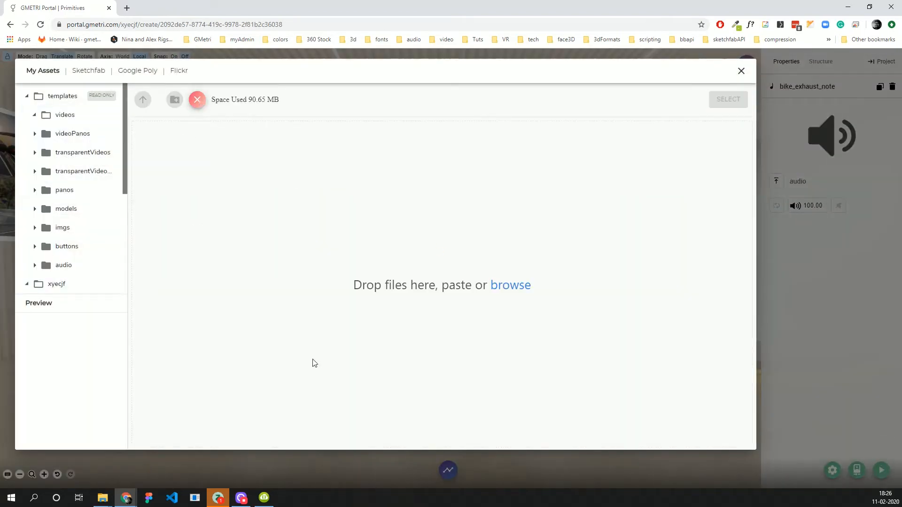
left_click(511, 285)
double_click(118, 114)
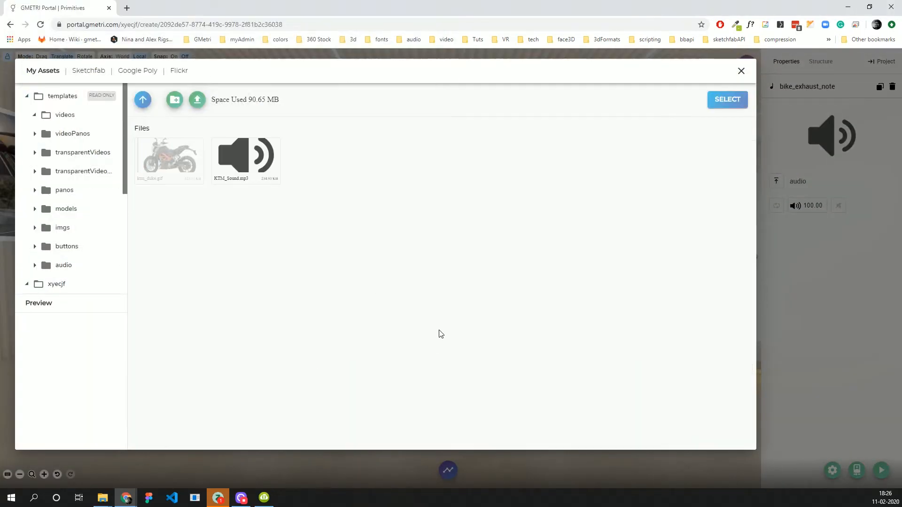
left_click(257, 166)
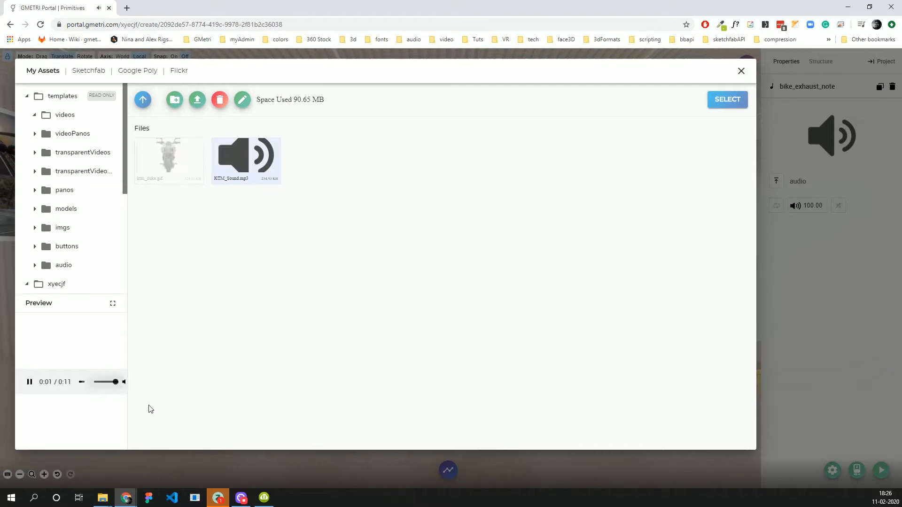
left_click(719, 100)
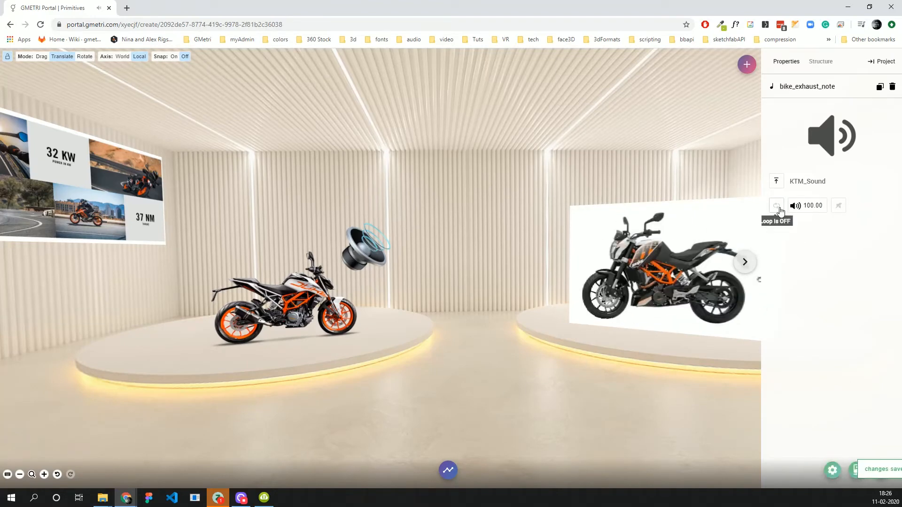
left_click(839, 207)
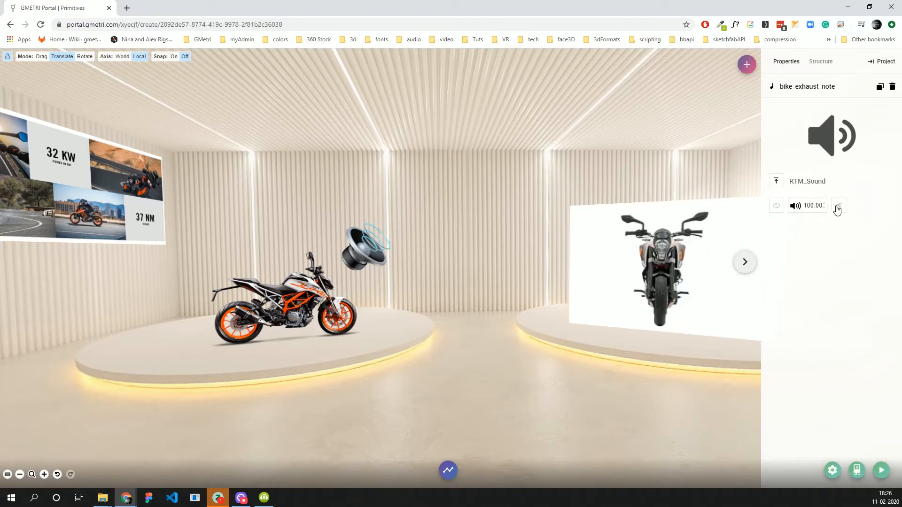
Step: Add a Text to Speech element to the scene and name it bike_intro_audio
left_click_drag(431, 351, 456, 350)
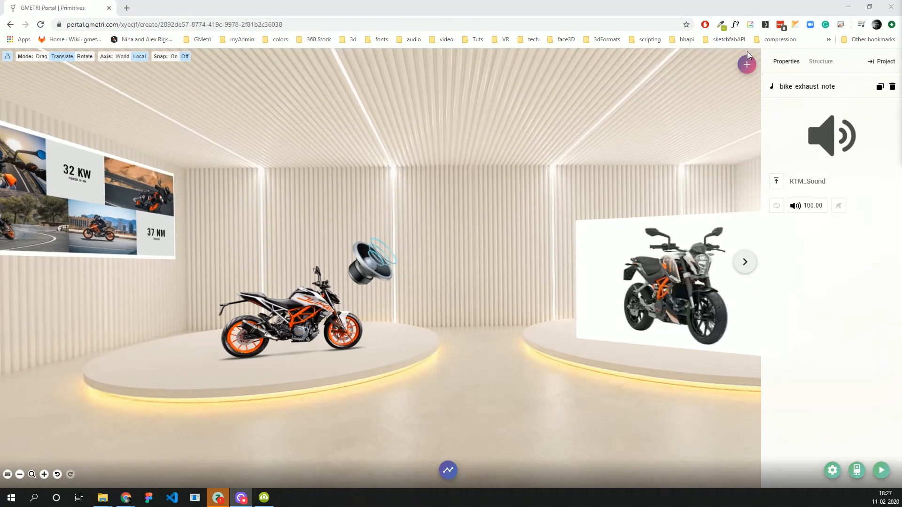
left_click(747, 70)
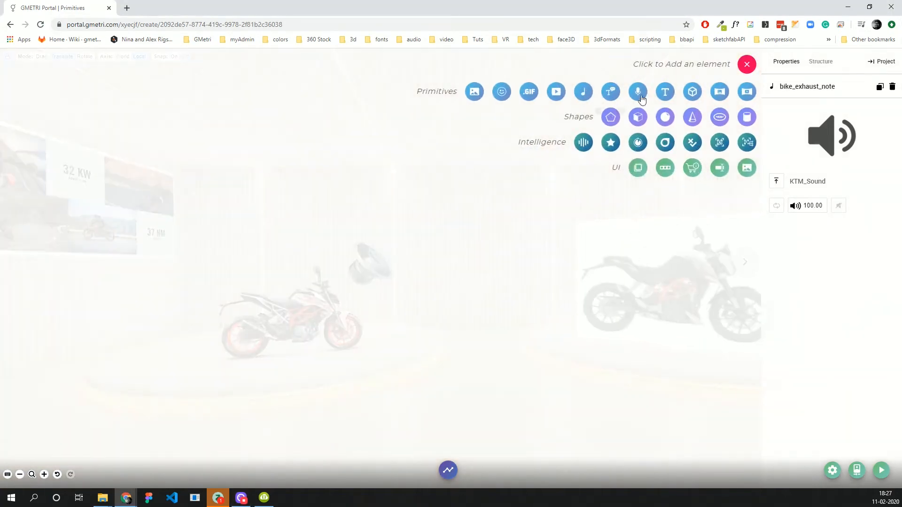
left_click(612, 93)
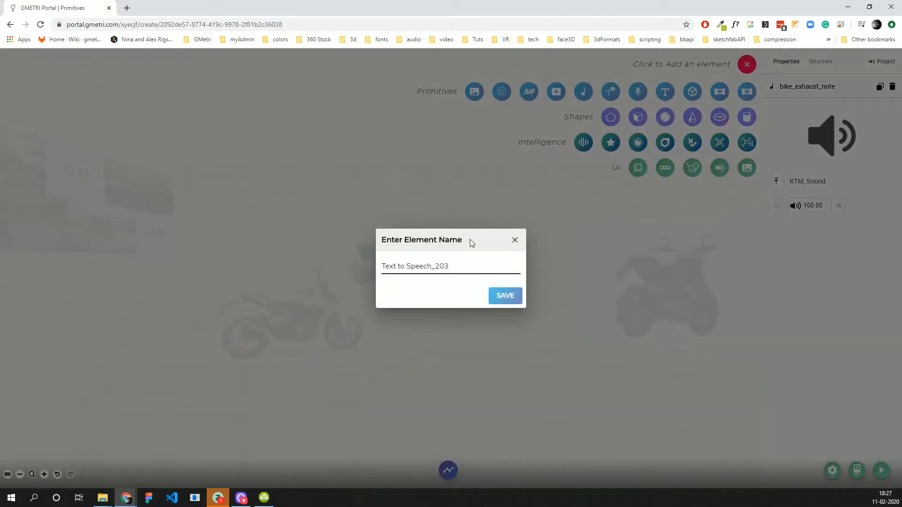
triple_click(443, 267)
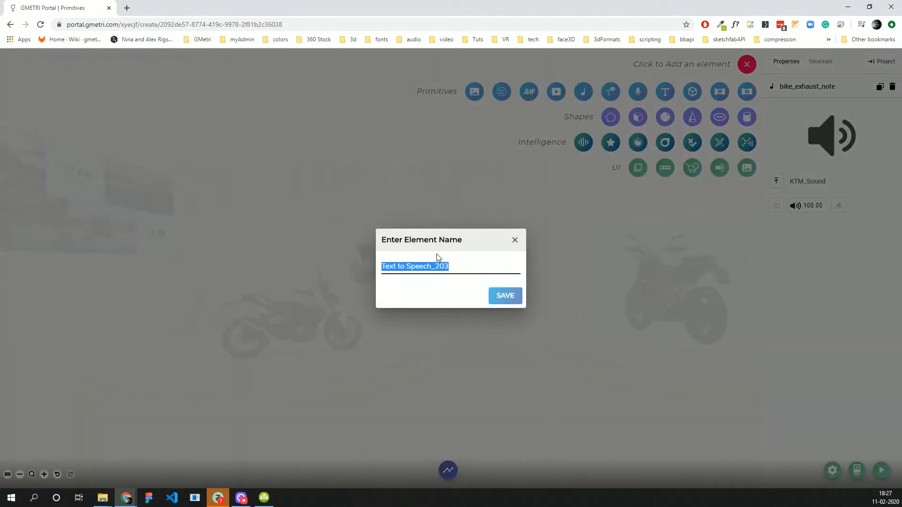
type("bike_intro_audio")
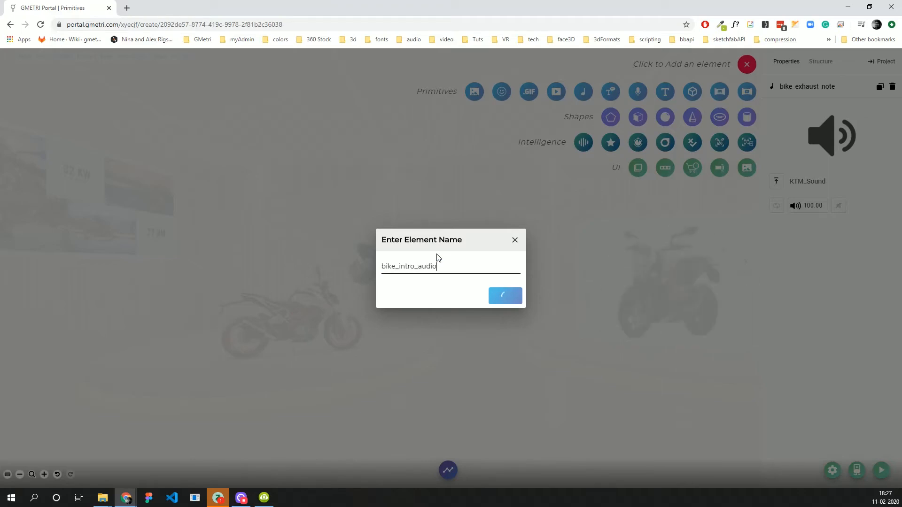
left_click(503, 298)
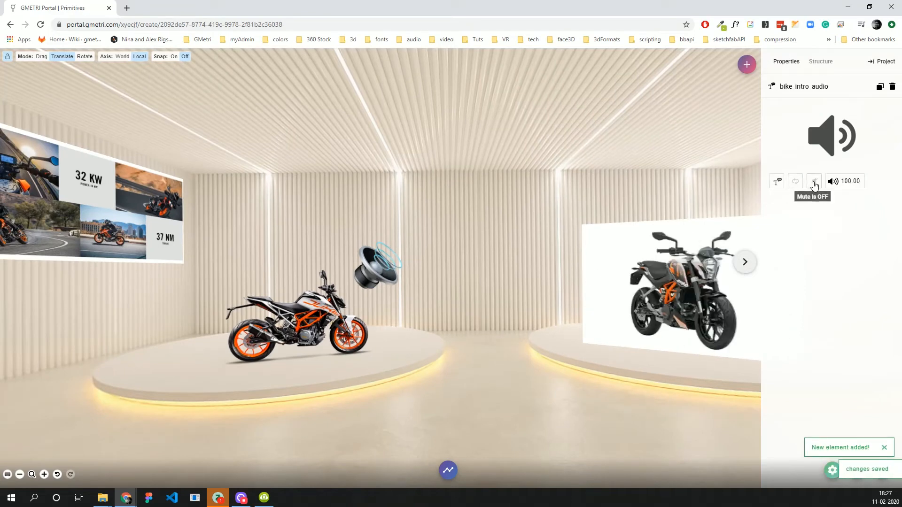
Step: Enter "This is the KTM Duke 390." as the speech text of bike_intro_audio, play a preview and submit it
left_click(778, 182)
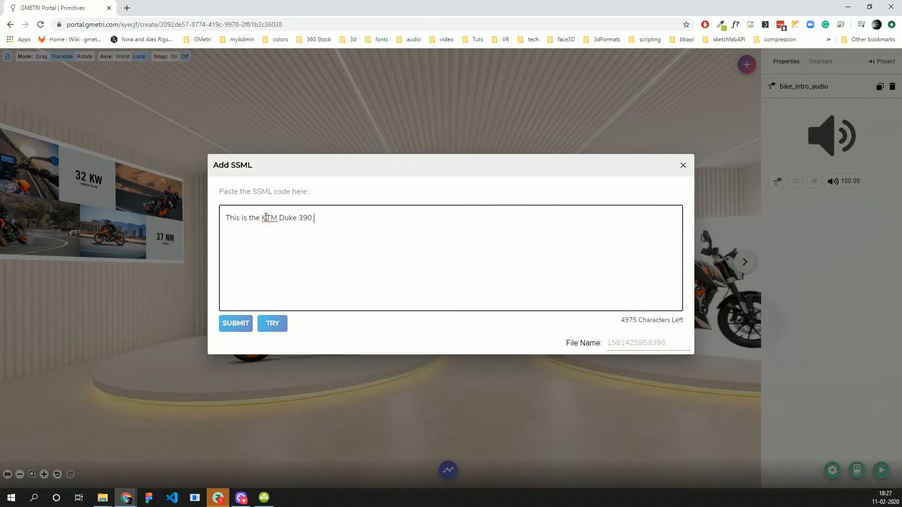
left_click(271, 324)
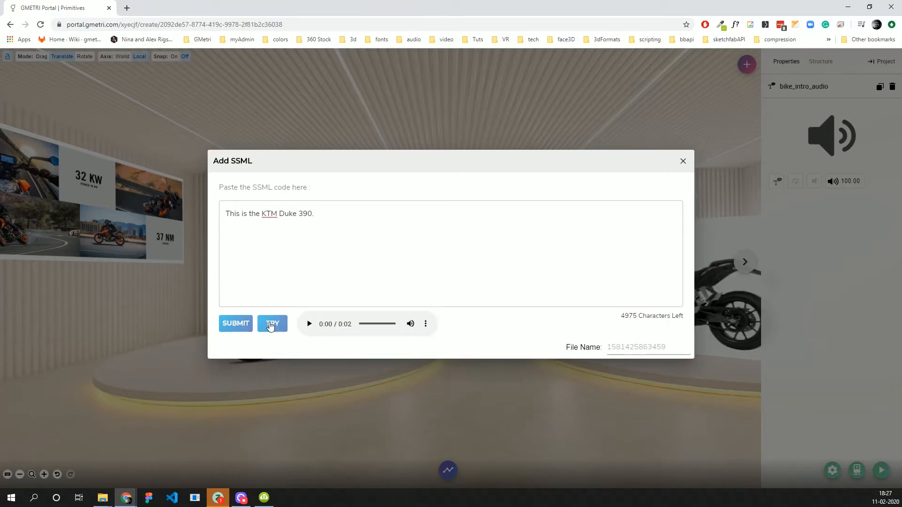
left_click(304, 325)
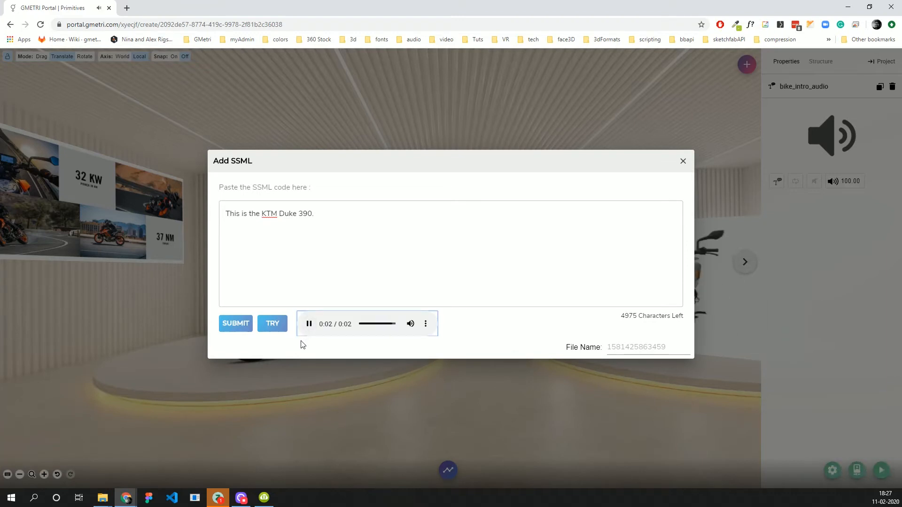
left_click(240, 325)
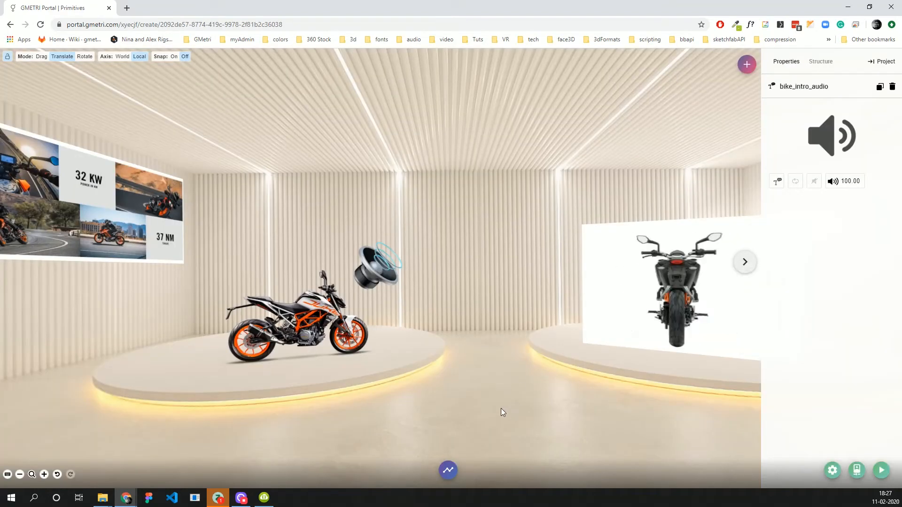
Step: Add a second Text to Speech element to the scene and name it about_bike
left_click_drag(501, 408, 498, 378)
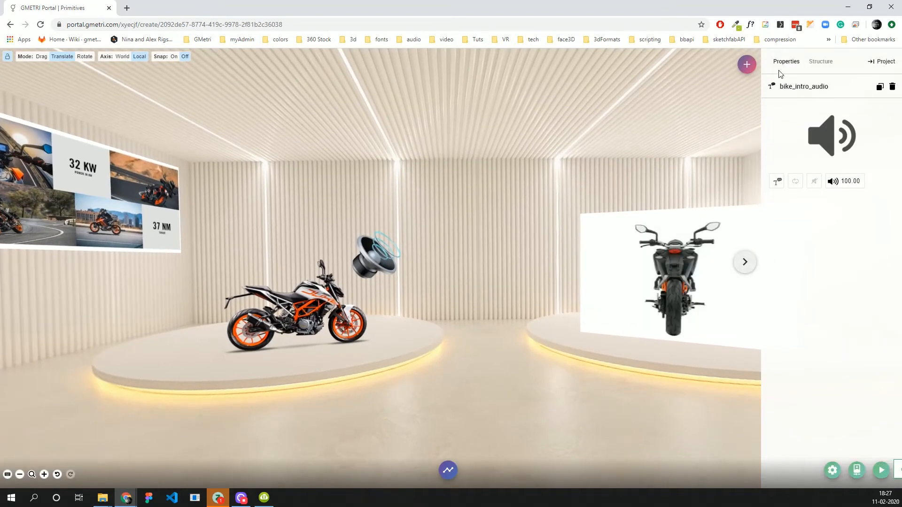
left_click(747, 64)
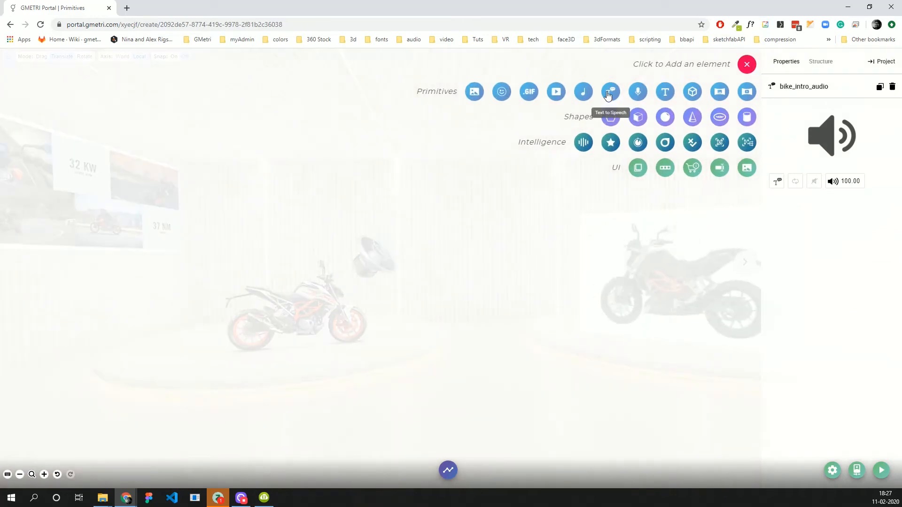
left_click(607, 94)
left_click_drag(450, 266, 375, 266)
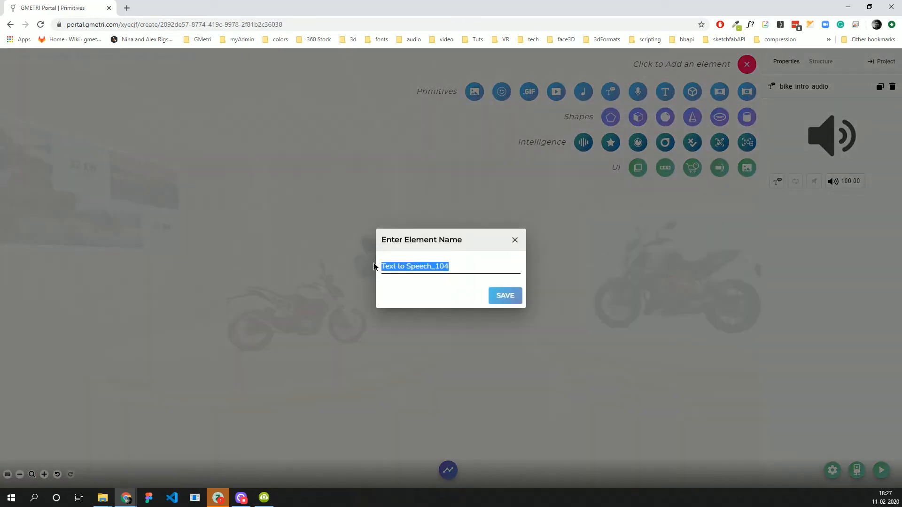
type("about ")
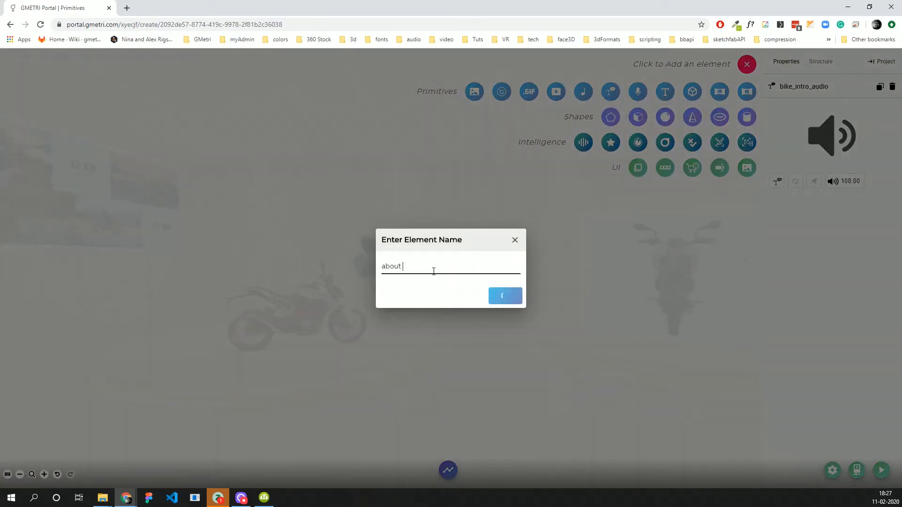
type("the")
key("BackSpace")
key("BackSpace")
key("BackSpace")
key("BackSpace")
type("_")
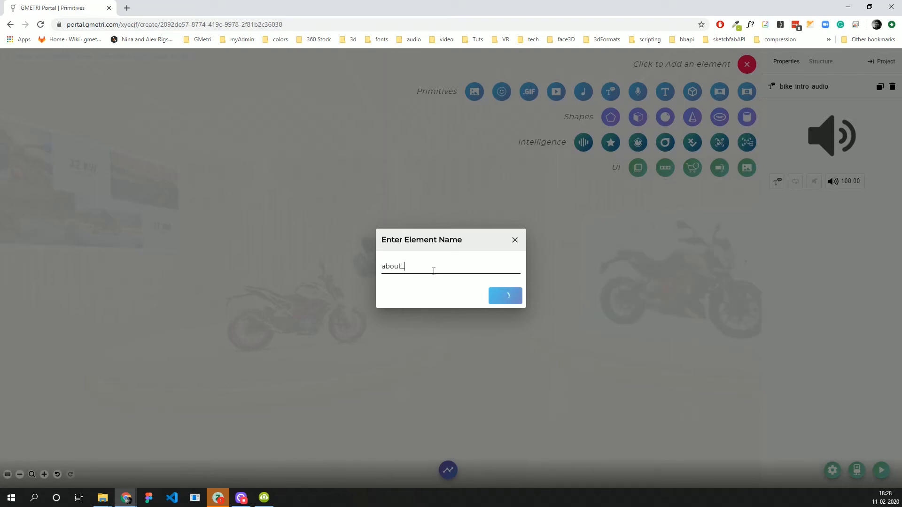
type("bike")
left_click(503, 298)
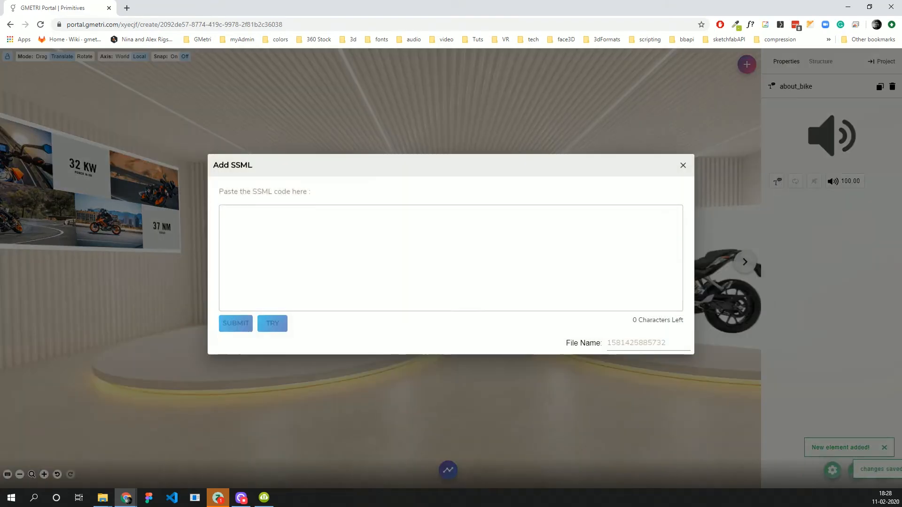
Step: Paste the KTM 390 DUKE description as about_bike's SSML, with its two sentences on separate lines inside <speak> tags
left_click(337, 252)
key("ctrl+v")
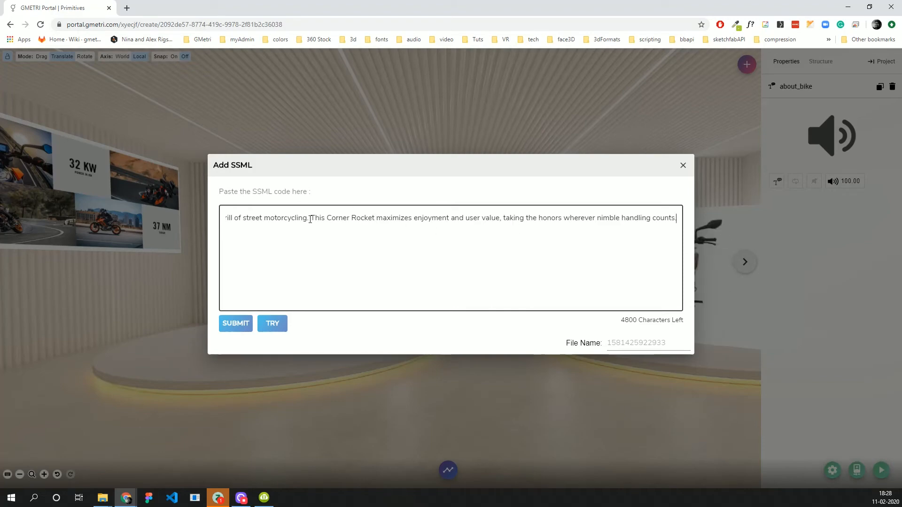
left_click(310, 219)
key("Return")
key("Return")
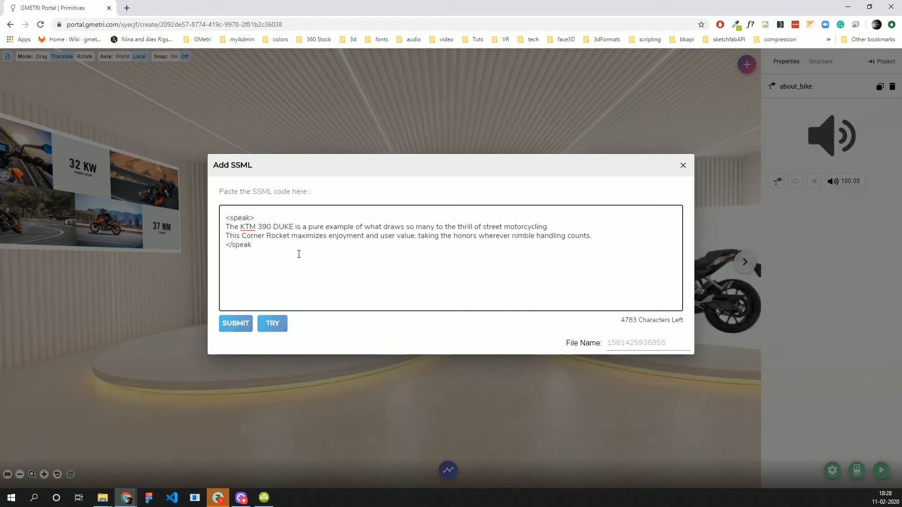
Step: Insert <break time="1000ms"/> on its own line between the two sentences of the SSML code
left_click(569, 225)
key("Return")
type("<break time=\"1000ms\"/>")
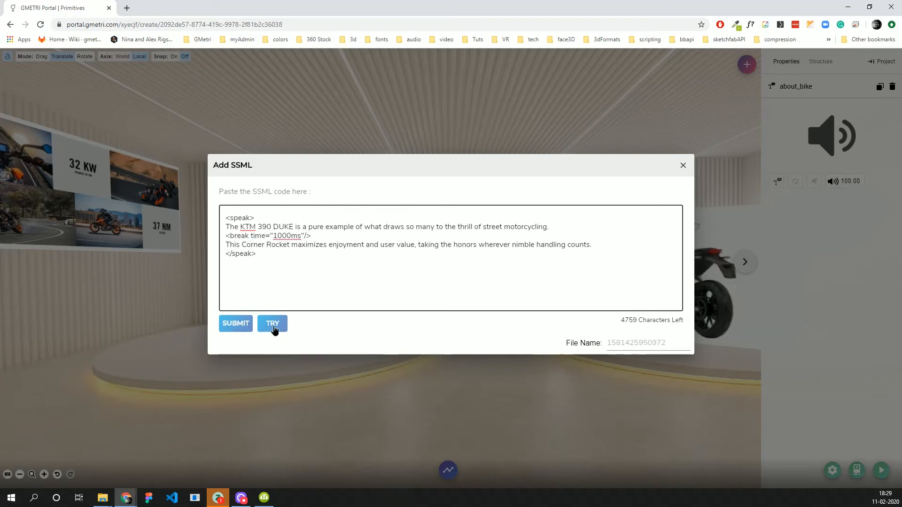
Step: Generate and play a preview of the about_bike speech, and submit the SSML code
left_click(273, 324)
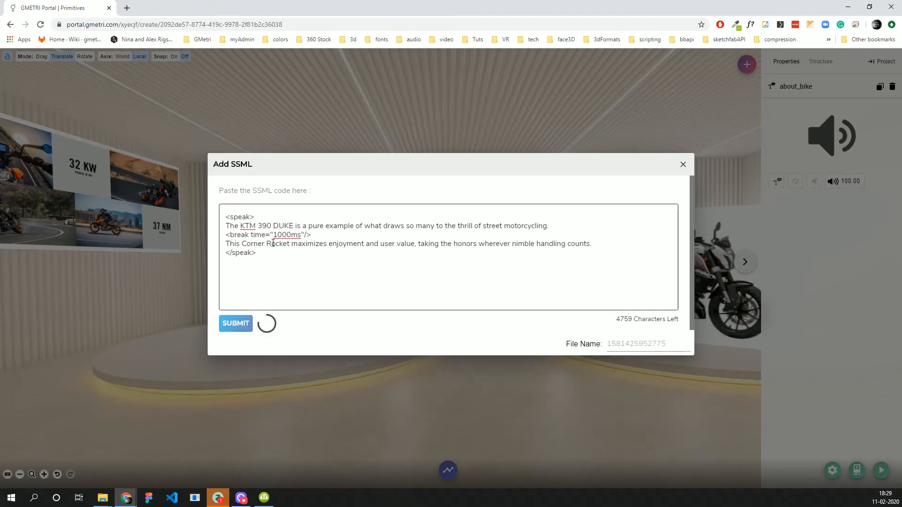
left_click(309, 327)
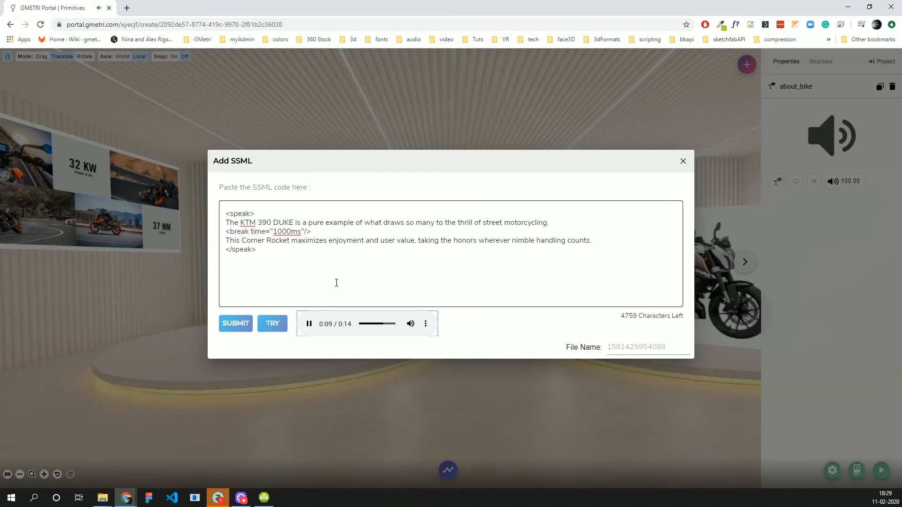
left_click(236, 323)
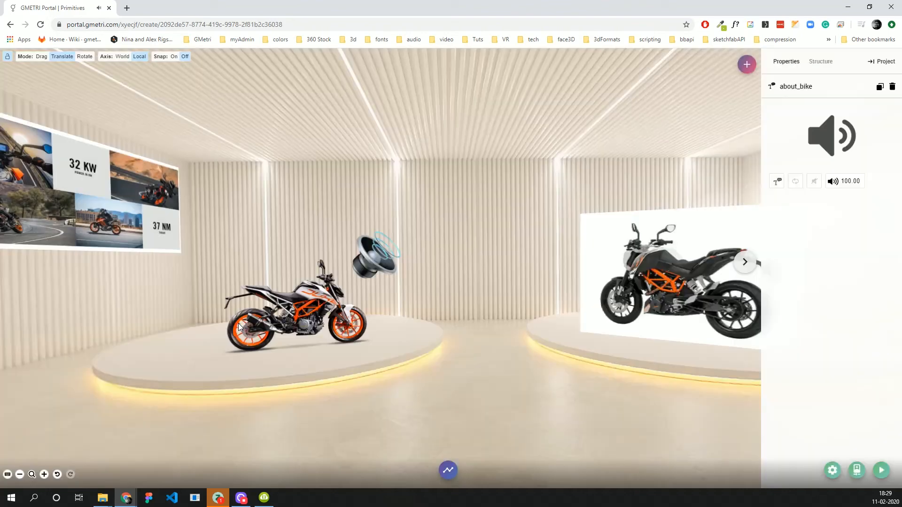
Step: Add an Audio Record element to the scene and name it welcome_audio
left_click_drag(437, 426, 435, 416)
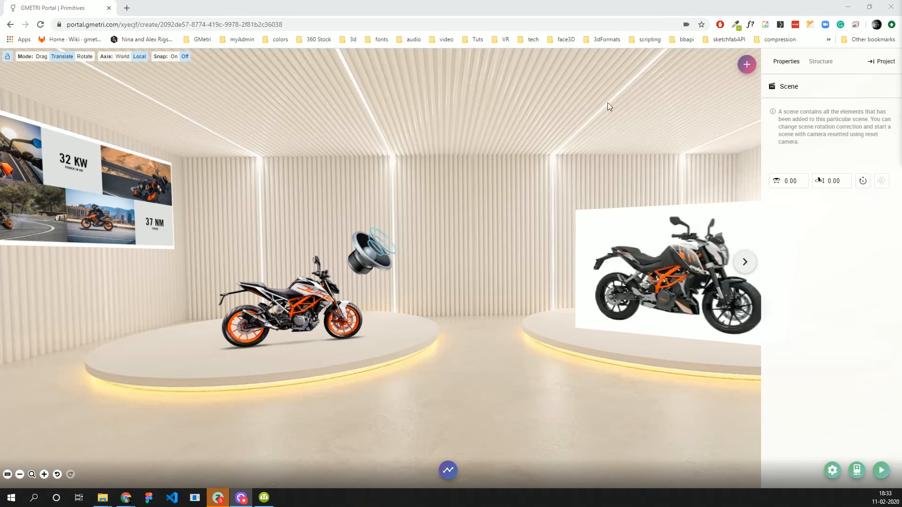
left_click(747, 64)
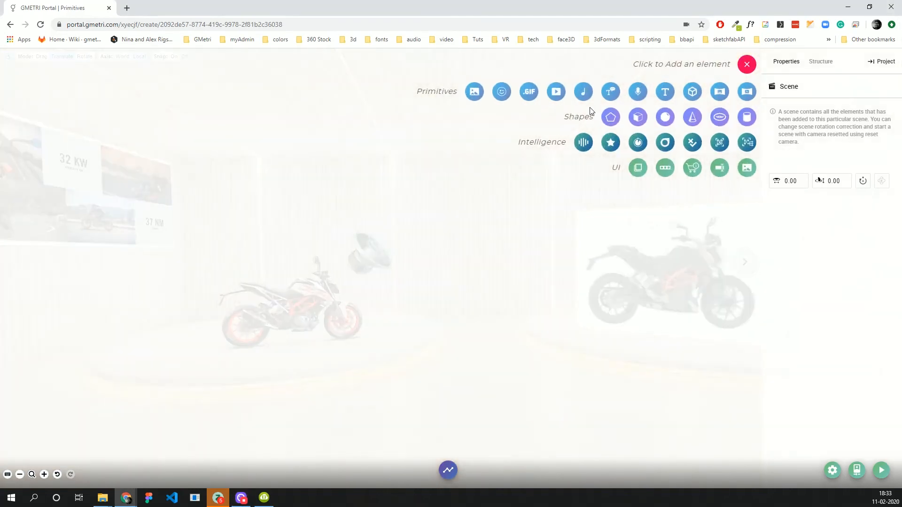
left_click(644, 96)
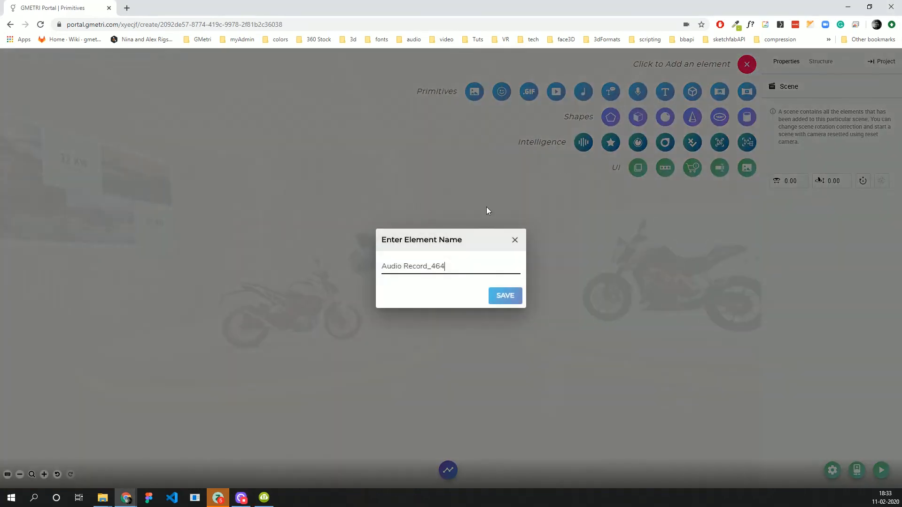
triple_click(448, 266)
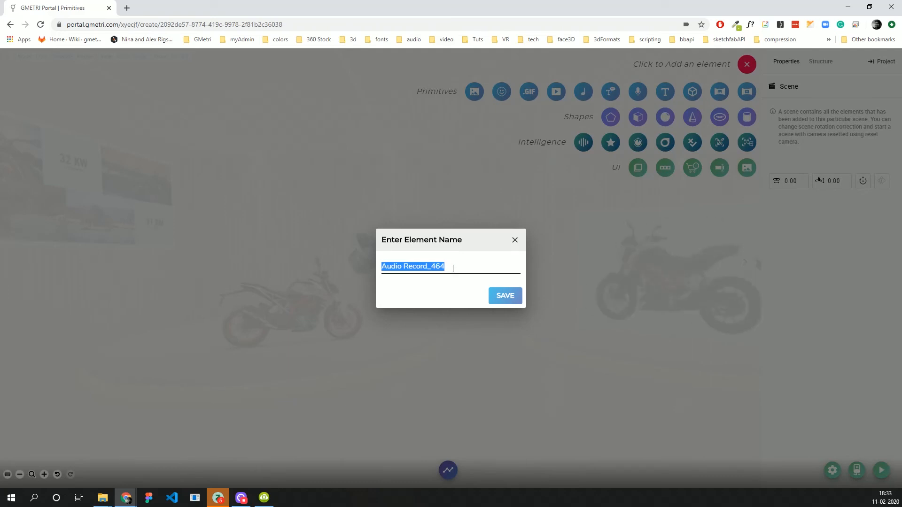
type("welcome_a")
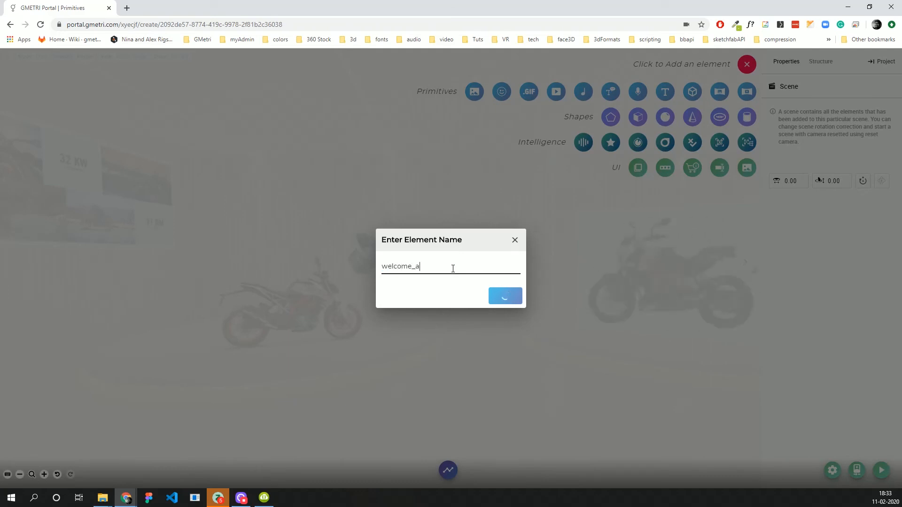
type("uidi")
key("BackSpace")
key("BackSpace")
key("BackSpace")
type("dio")
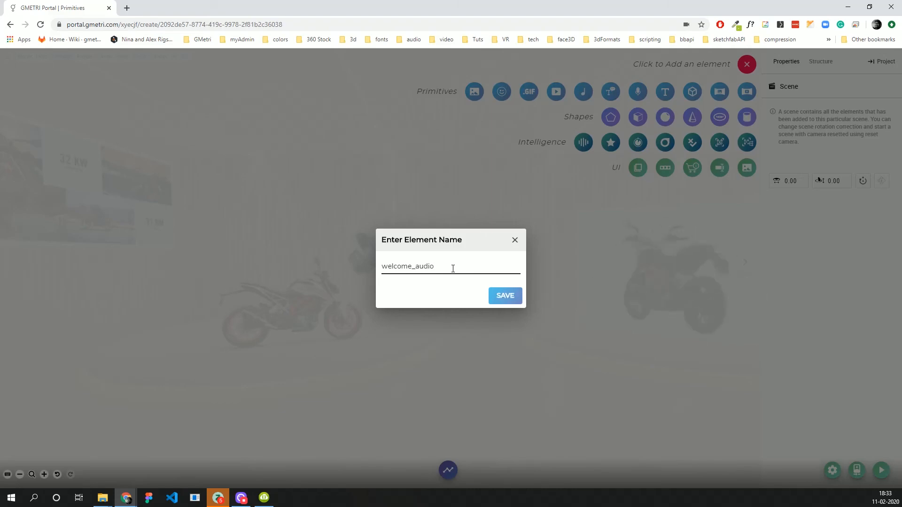
left_click(503, 303)
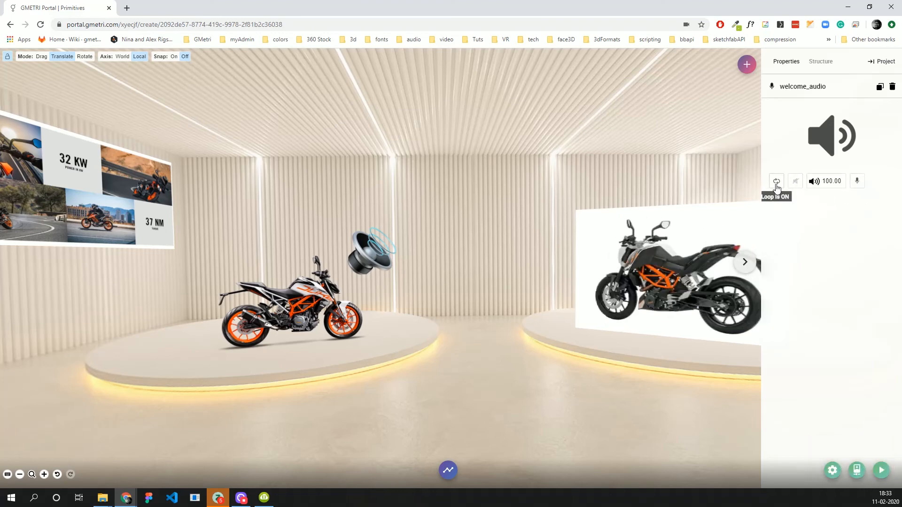
Step: Record a voice message of about 5 seconds for the welcome_audio element and play it back
left_click(862, 184)
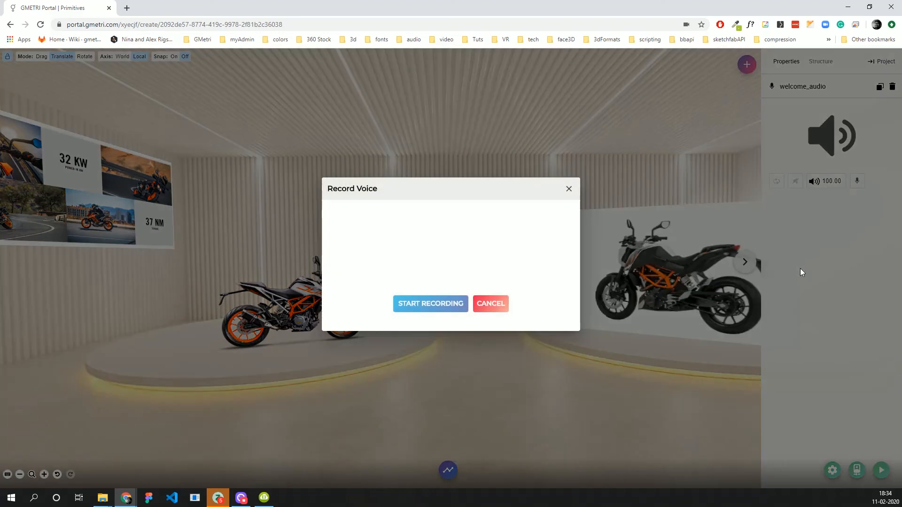
left_click(441, 303)
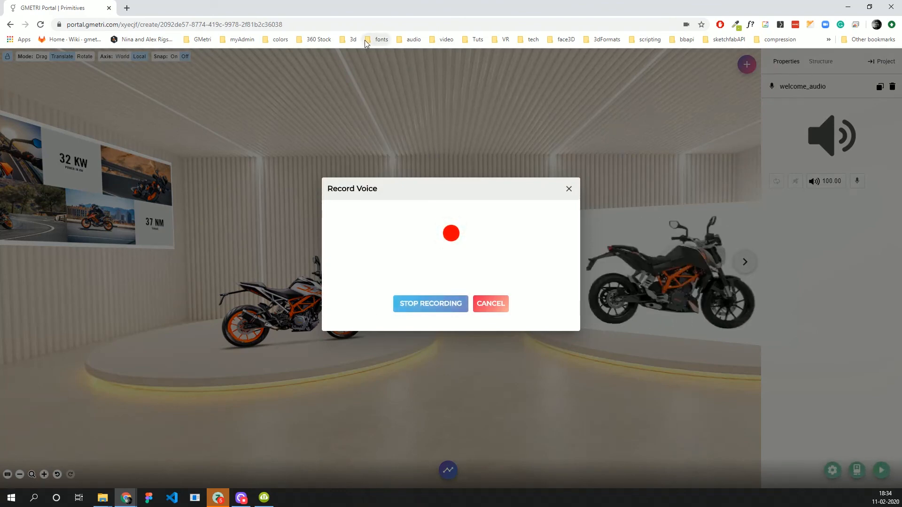
left_click(442, 308)
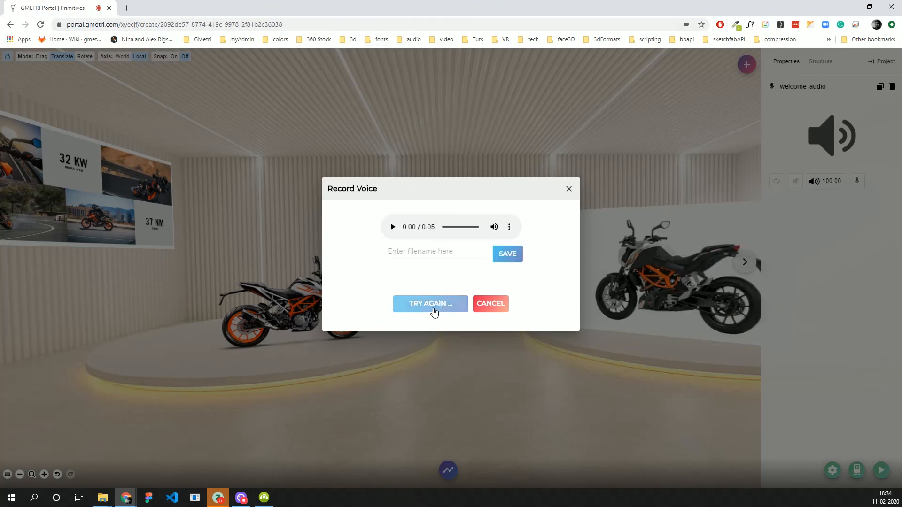
left_click(393, 234)
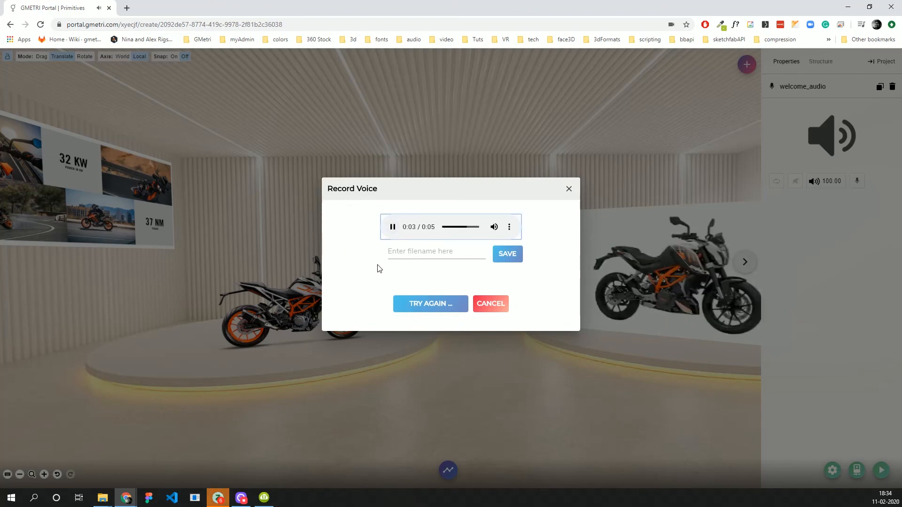
Step: Save the voice recording under the filename welcome_audio
left_click(475, 252)
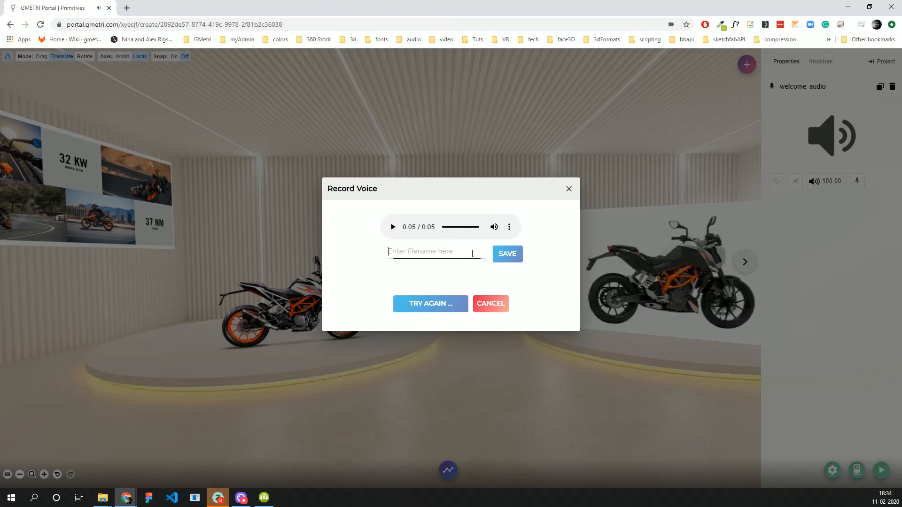
type("welc")
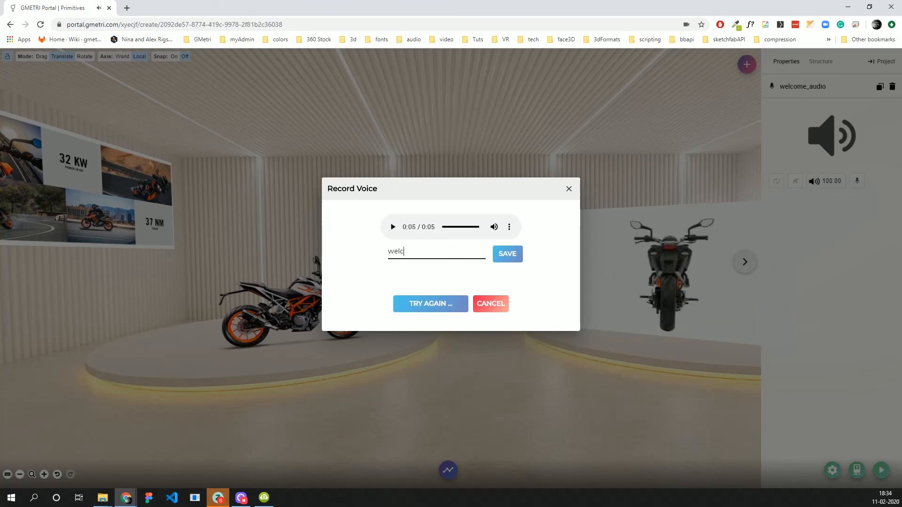
type("ome_audio")
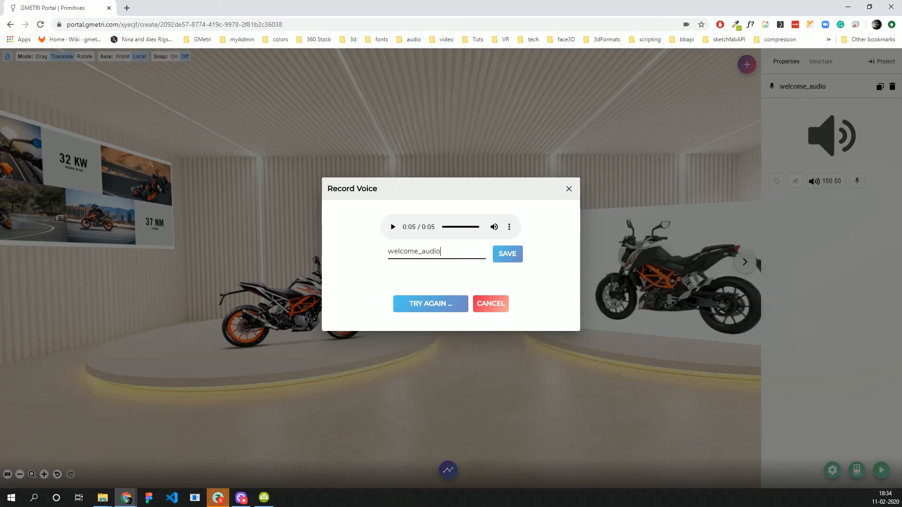
left_click(508, 254)
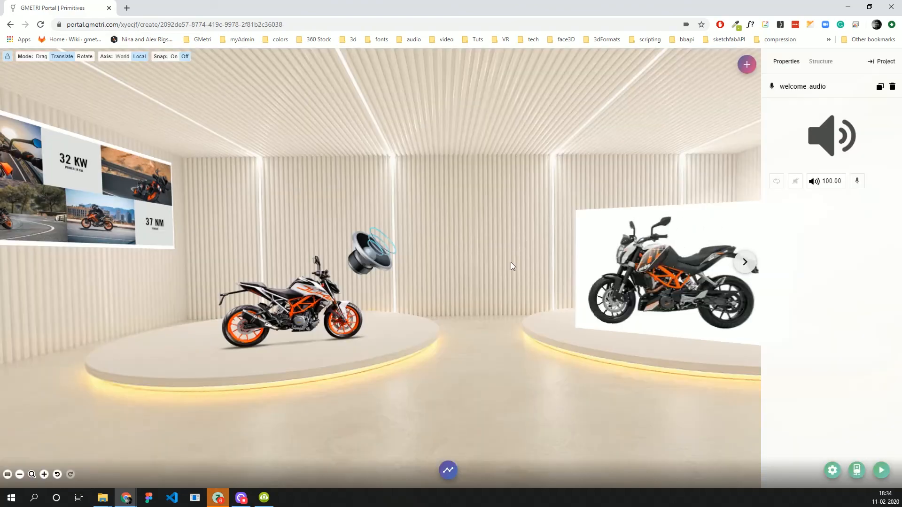